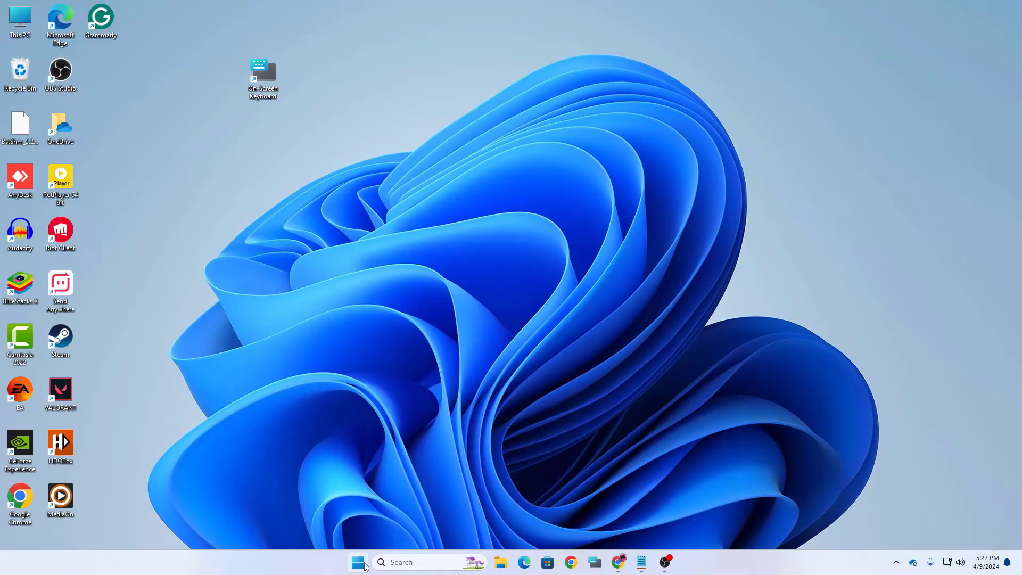
Open Settings and go to System > About to view this PC's device and Windows specifications.
click(365, 562)
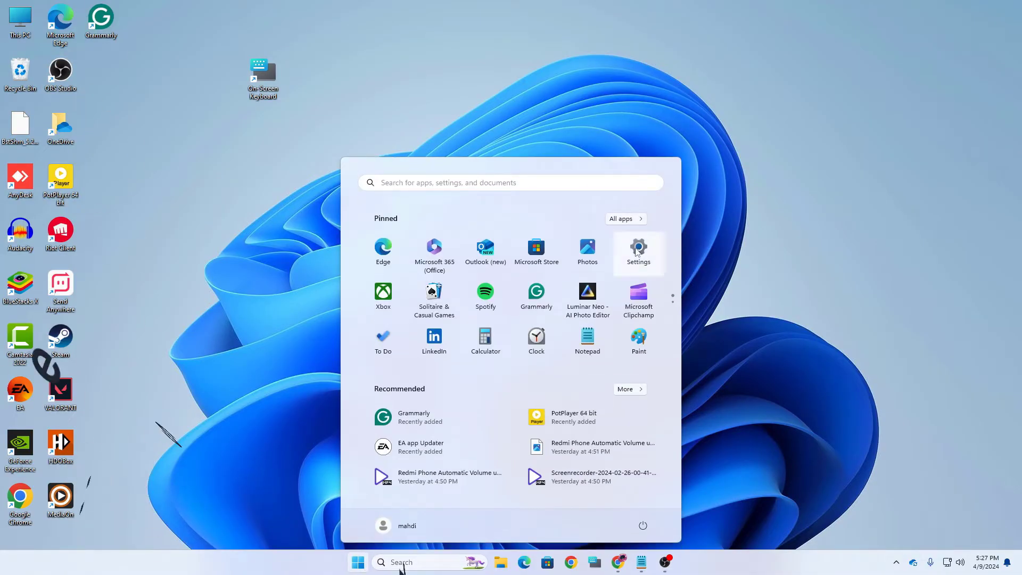
click(638, 248)
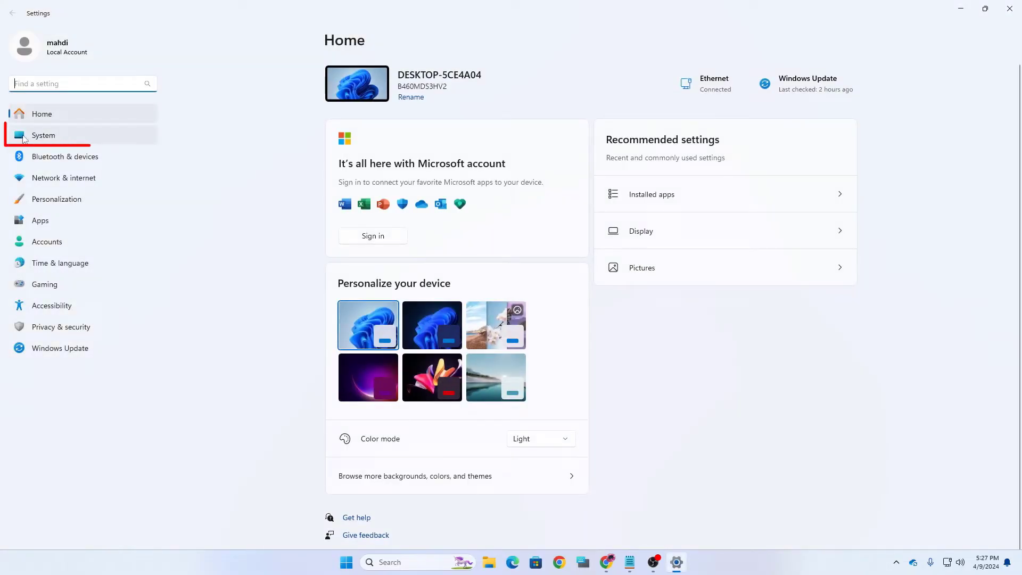
click(55, 133)
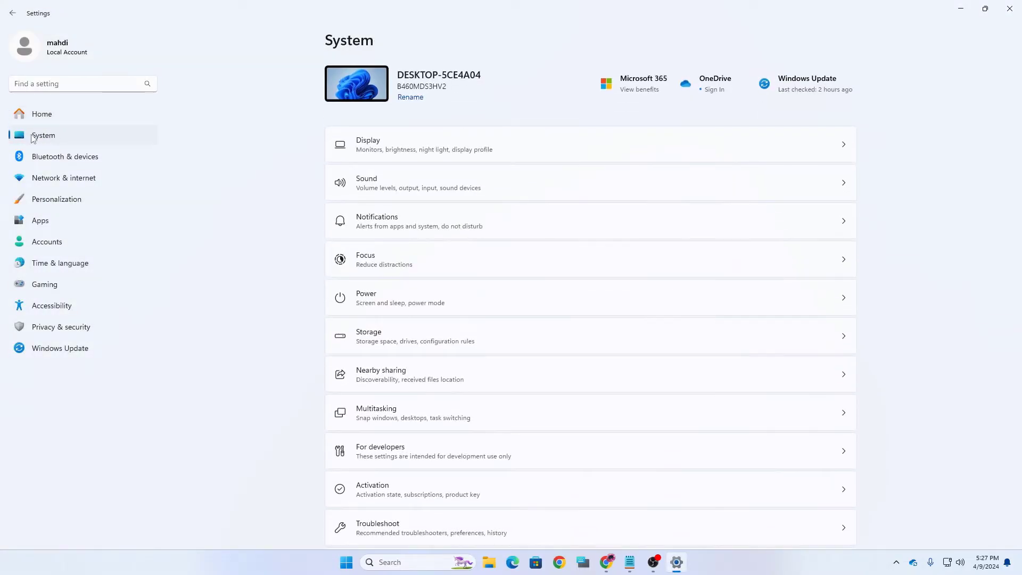
scroll(406, 223, down, 5)
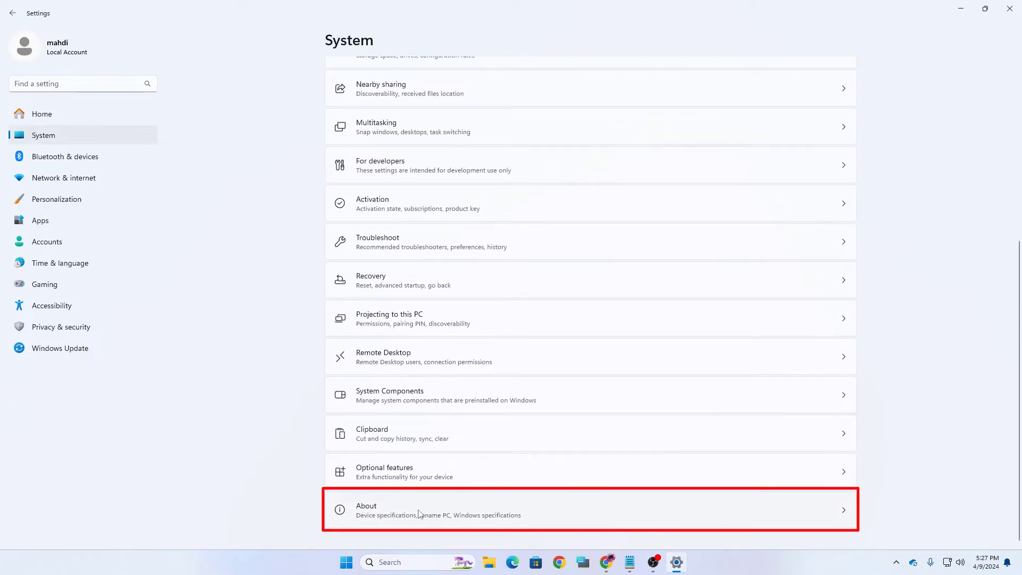
click(432, 515)
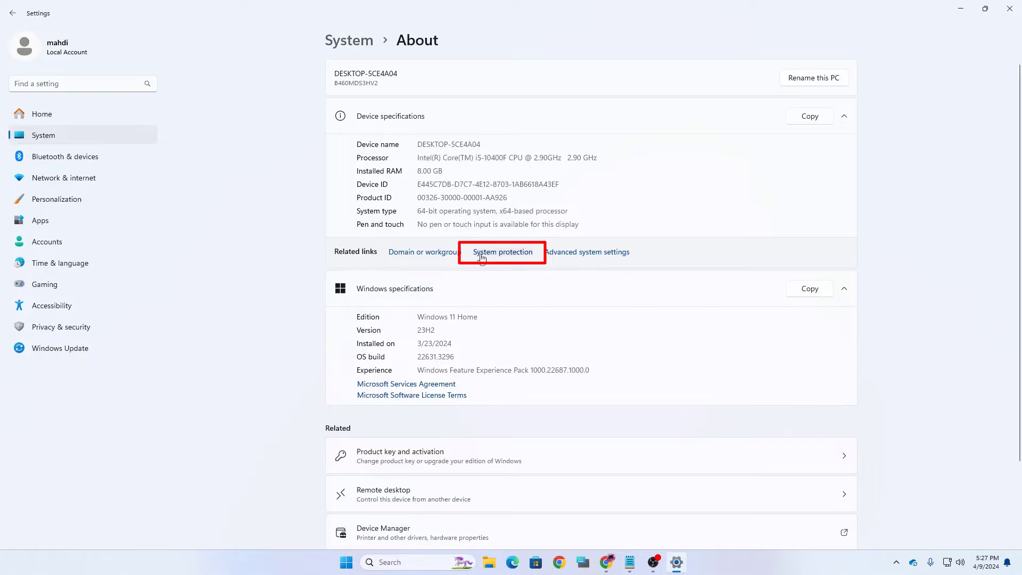
Open Device Installation Settings from the Hardware tab of System Properties.
click(510, 255)
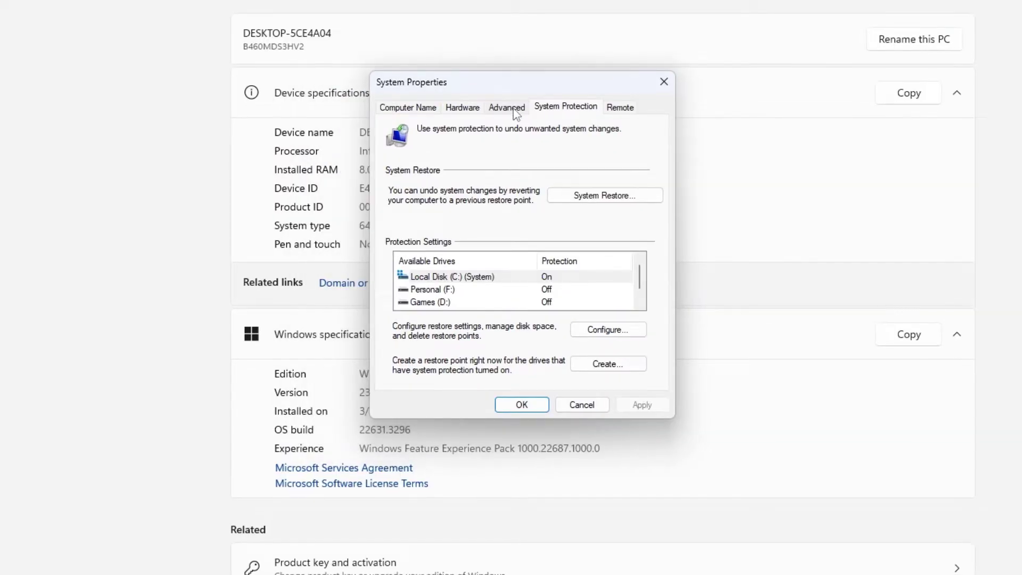
click(461, 109)
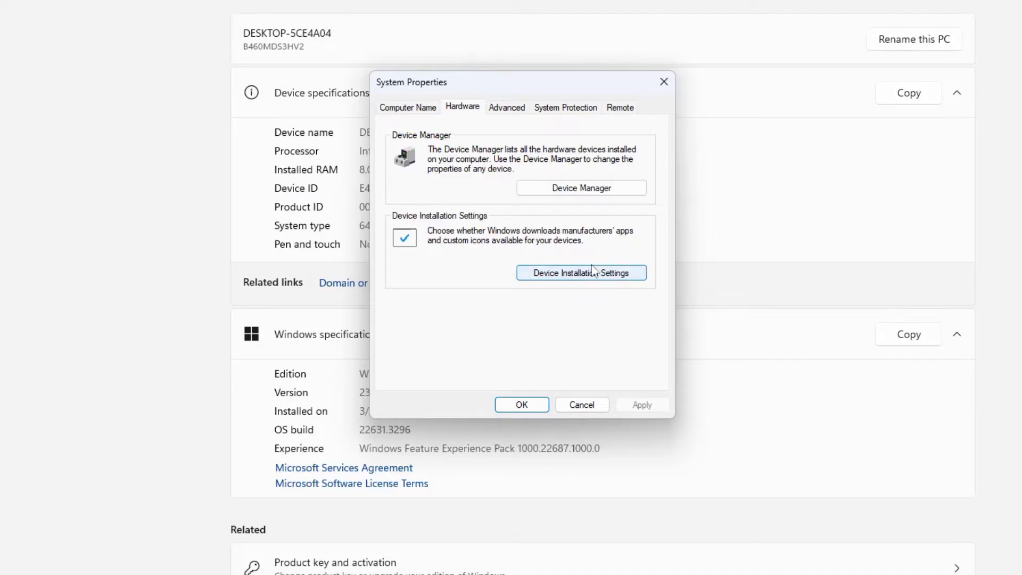
click(589, 278)
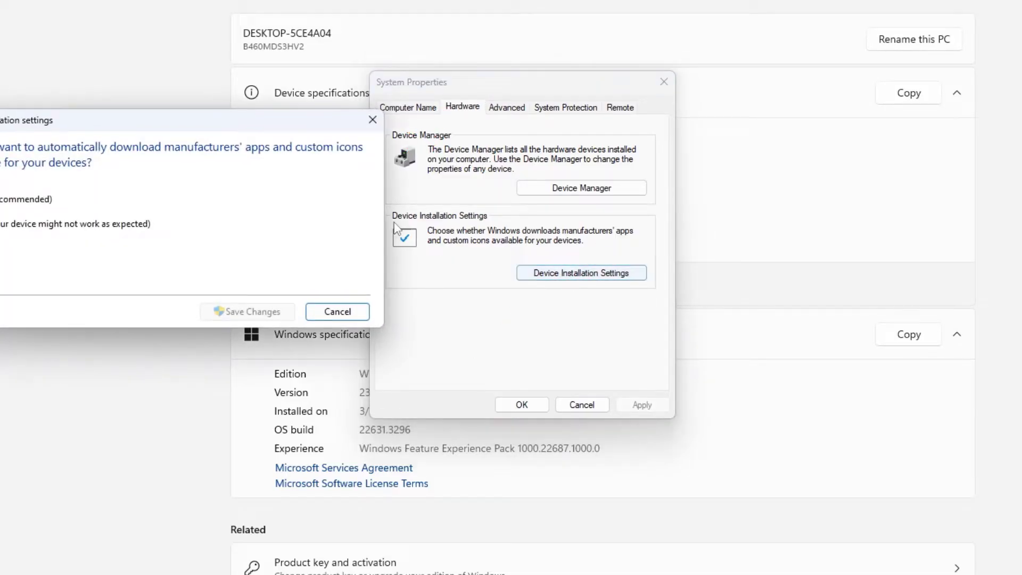
mouse_move(239, 126)
mouse_down()
mouse_move(577, 133)
mouse_move(307, 132)
mouse_up()
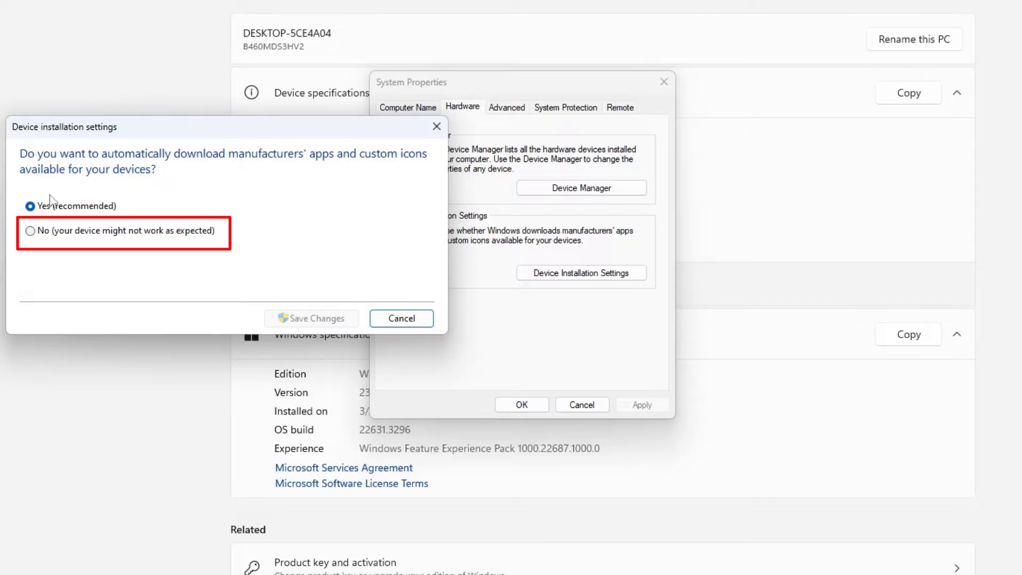
Set automatic download of manufacturers' apps and custom icons to No, save, and close all windows.
click(30, 230)
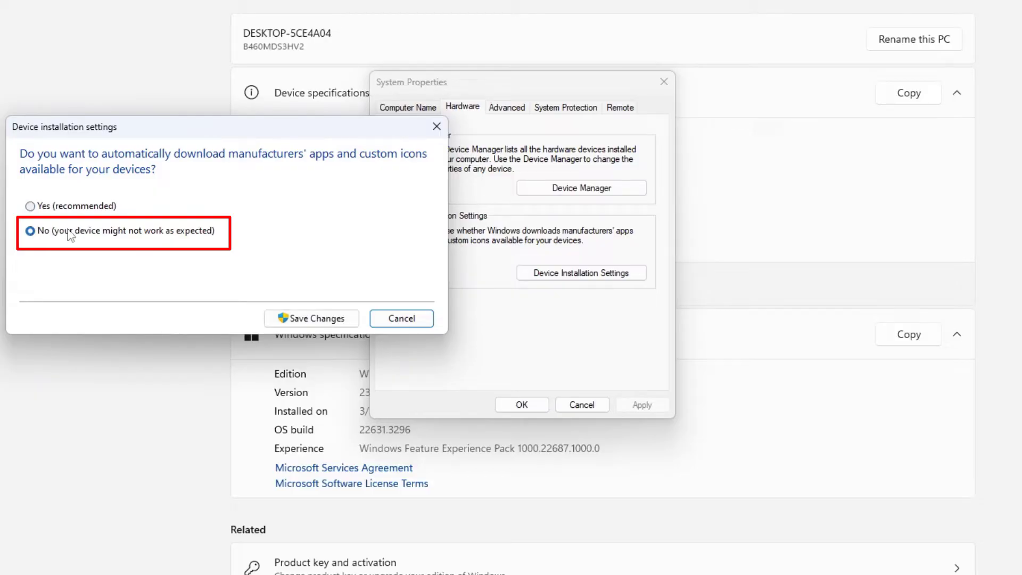
click(318, 319)
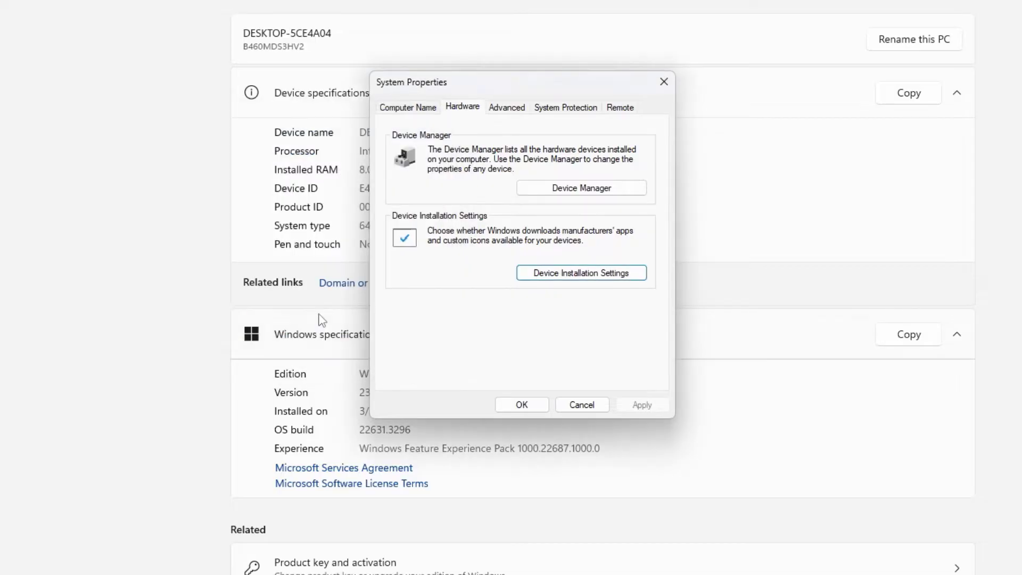
click(531, 408)
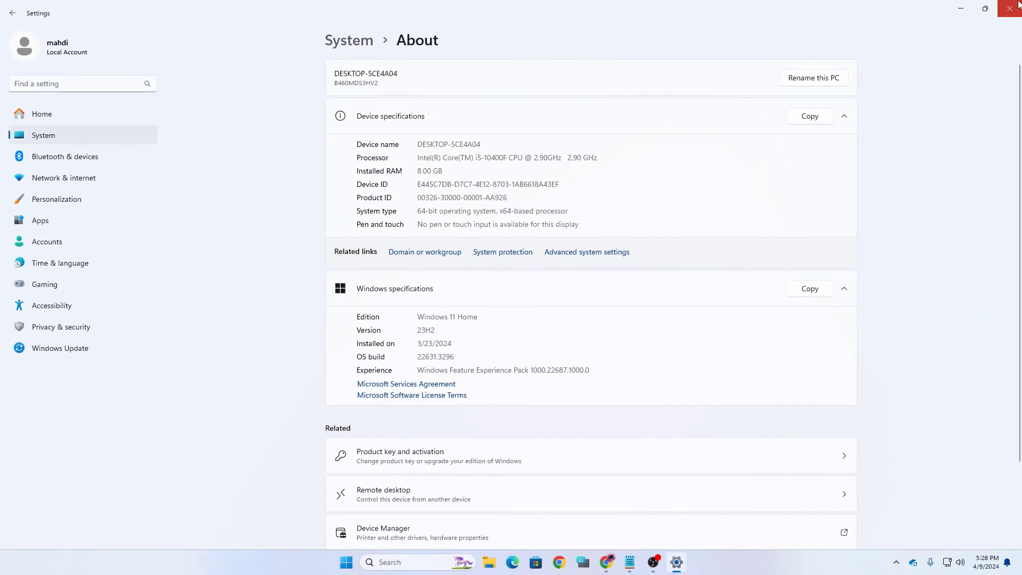
click(1019, 4)
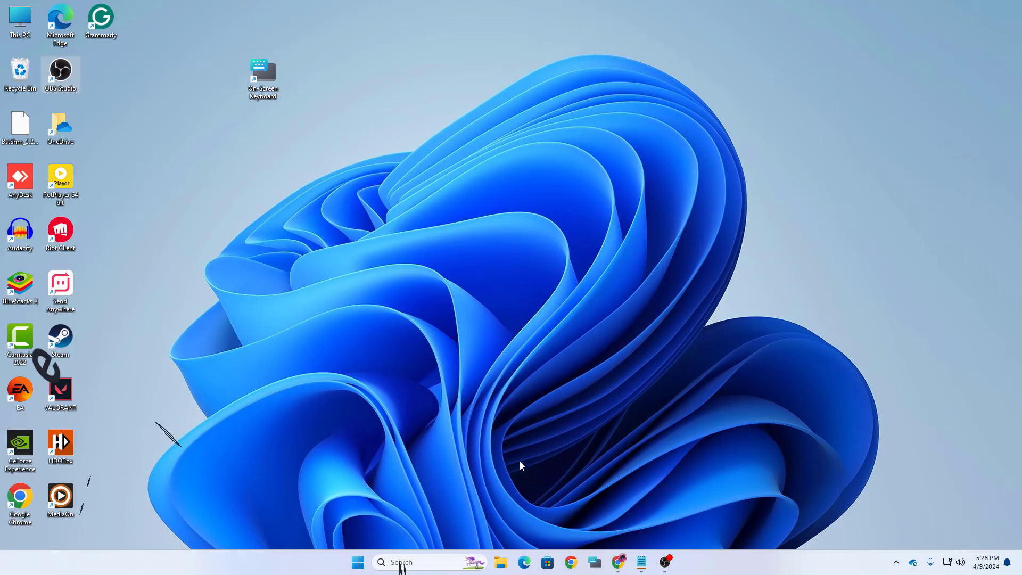
Search for 'cmd' and bring up Command Prompt's launch options to run it as administrator.
click(435, 562)
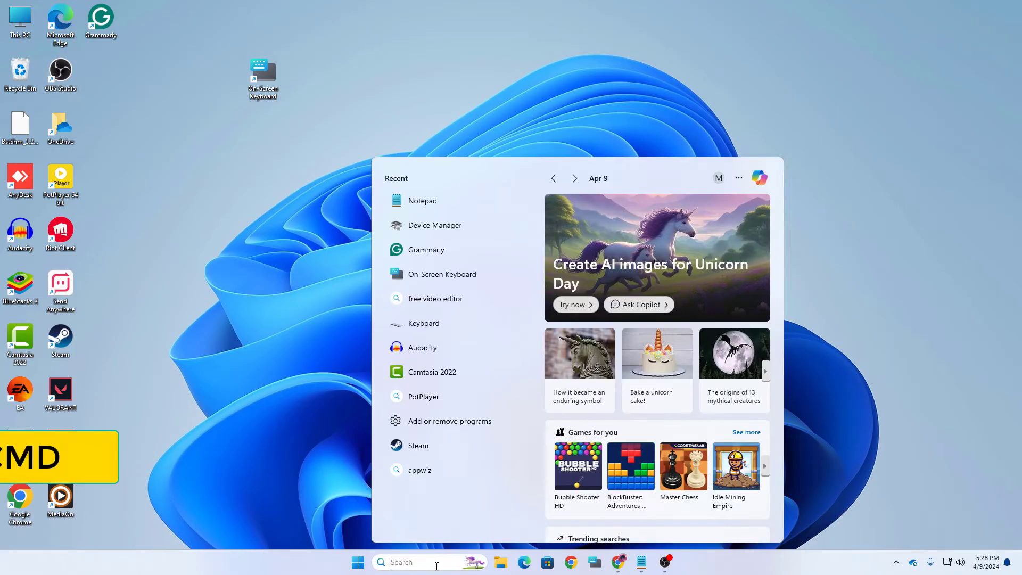
text(cmd)
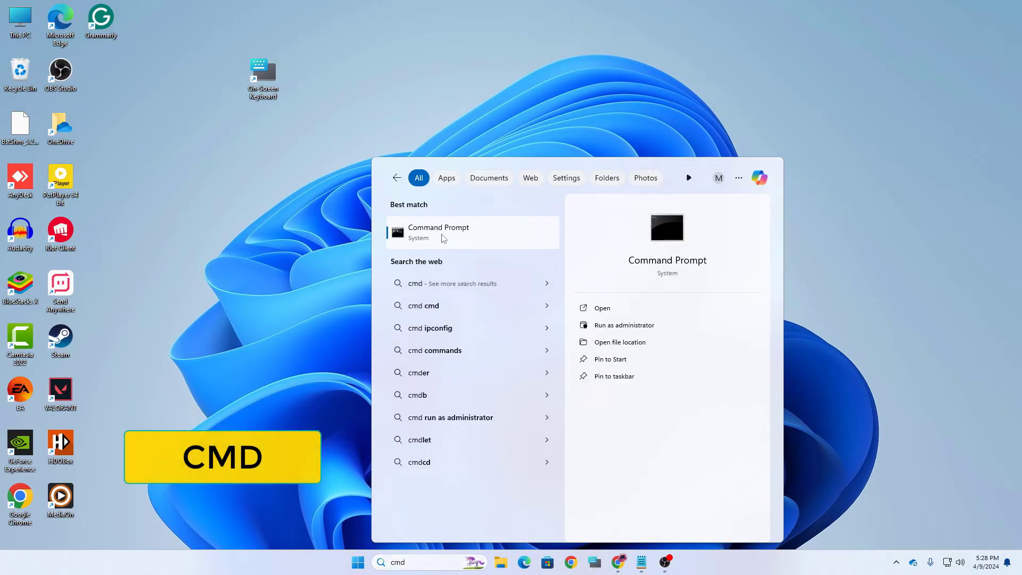
right_click(443, 235)
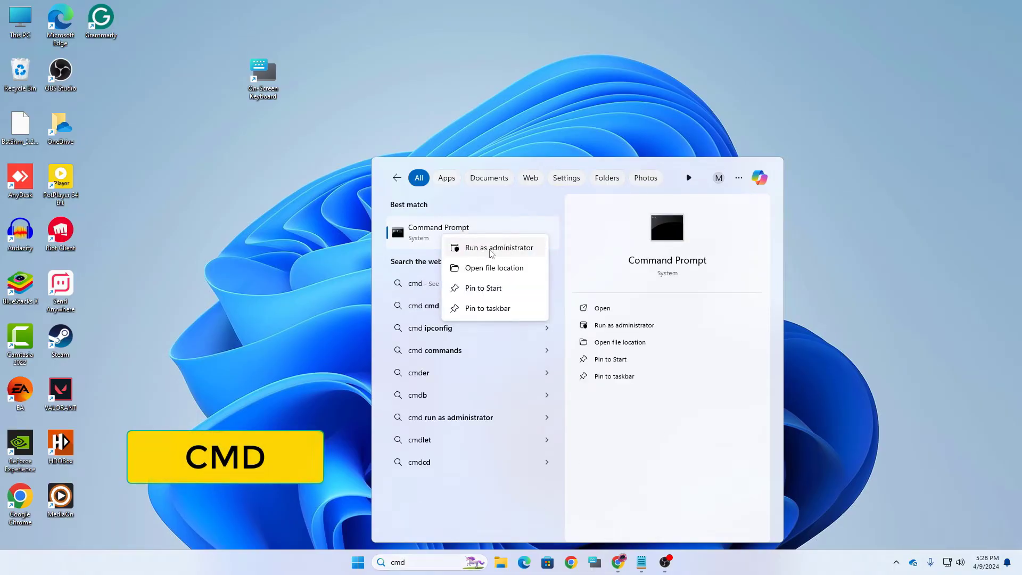
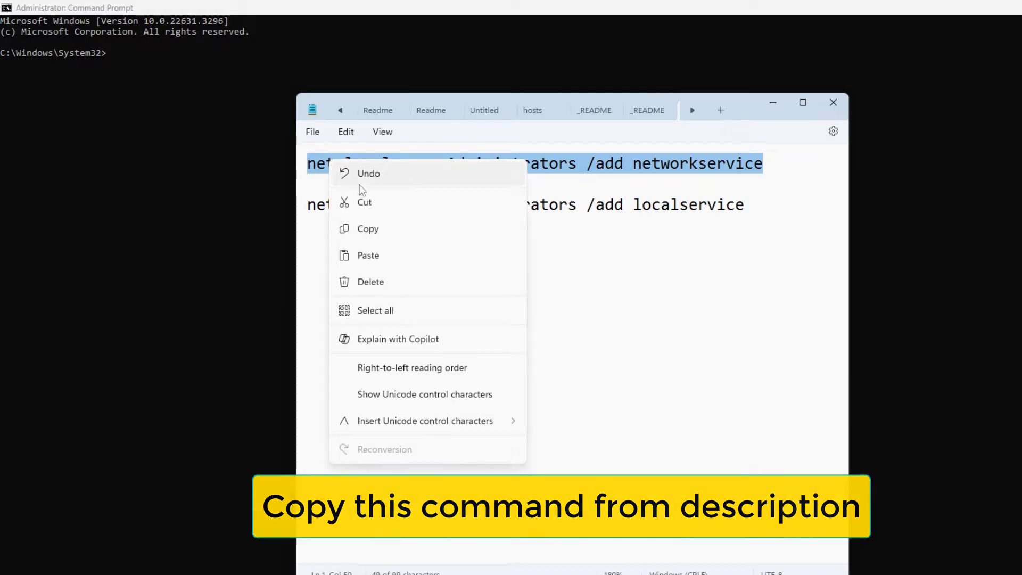
Copy the line 'net localgroup Administrators /add networkservice' from Notepad to the clipboard.
click(368, 230)
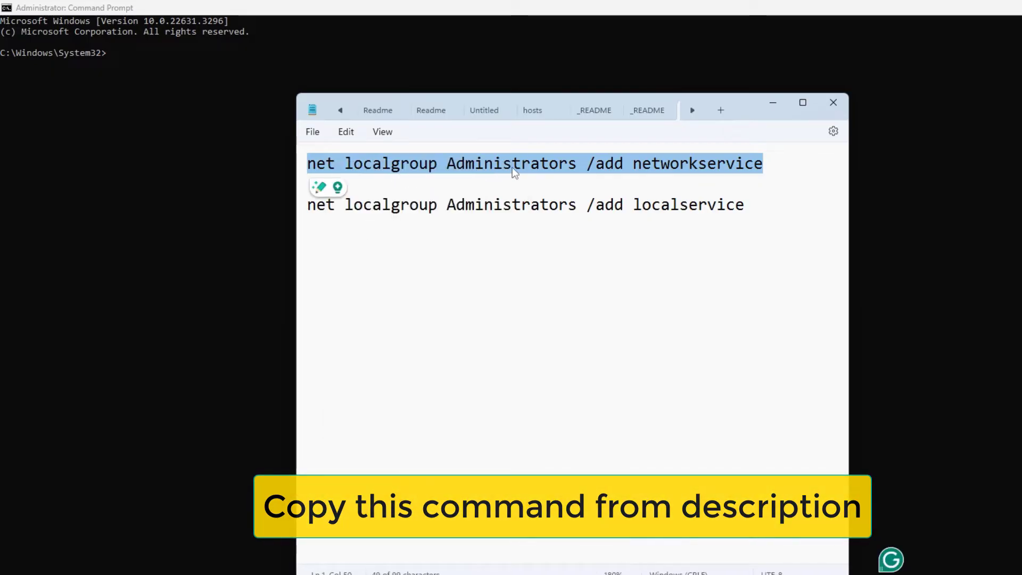
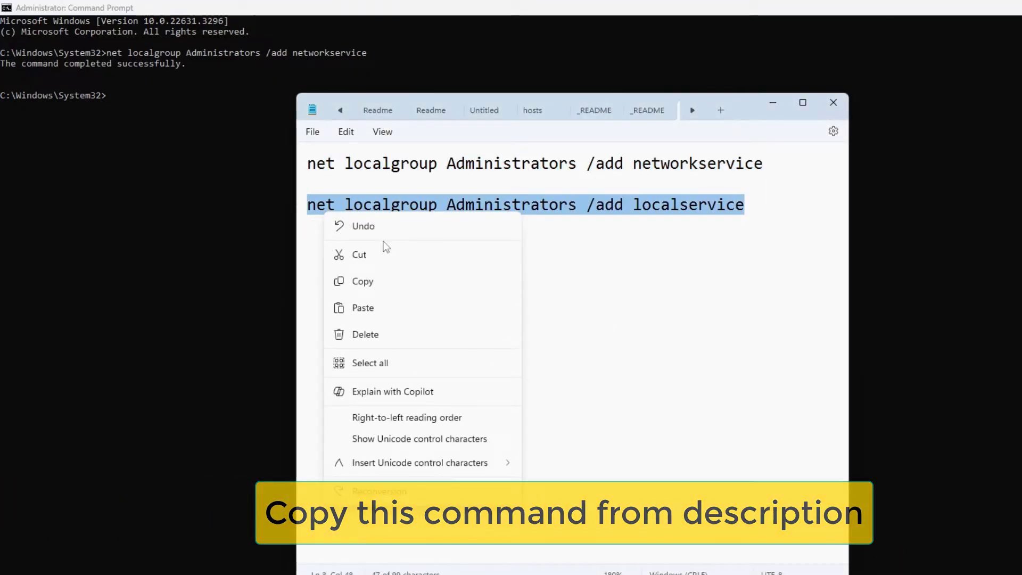
Copy the net localgroup localservice command from Notepad, then minimize Notepad to reveal Command Prompt.
click(368, 283)
click(773, 102)
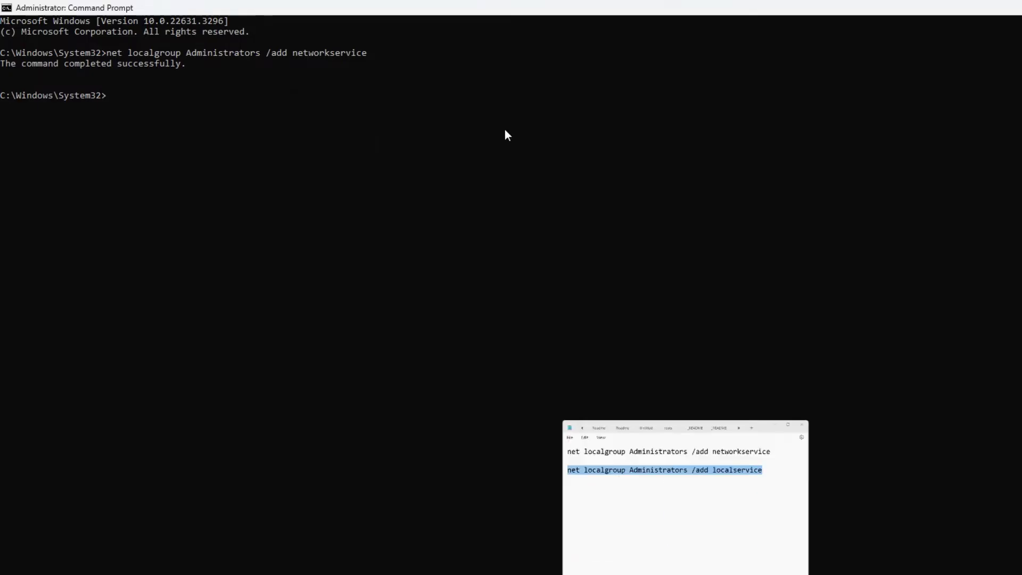
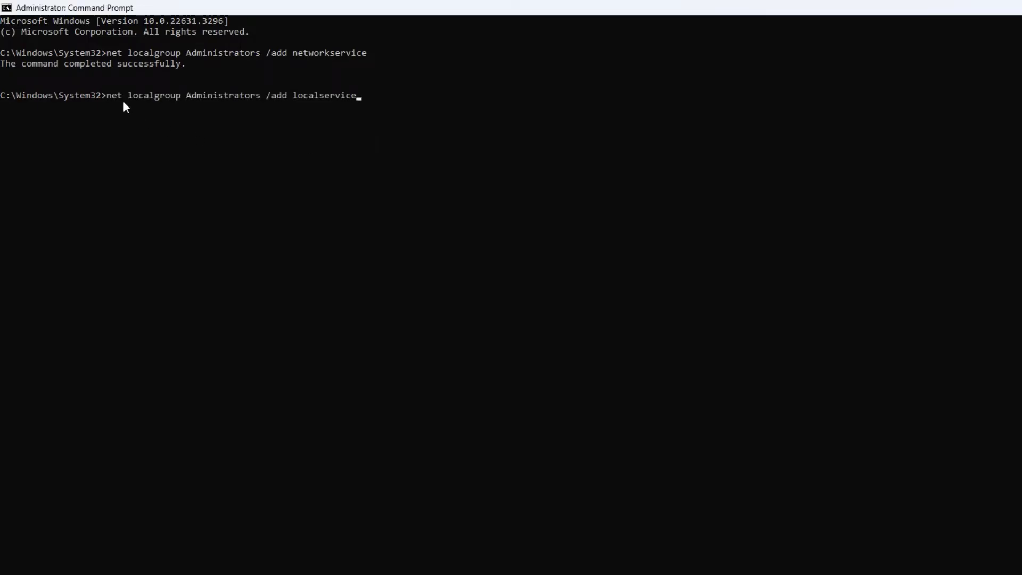
Run 'net localgroup Administrators /add localservice' to add LocalService to the local Administrators group.
key(Return)
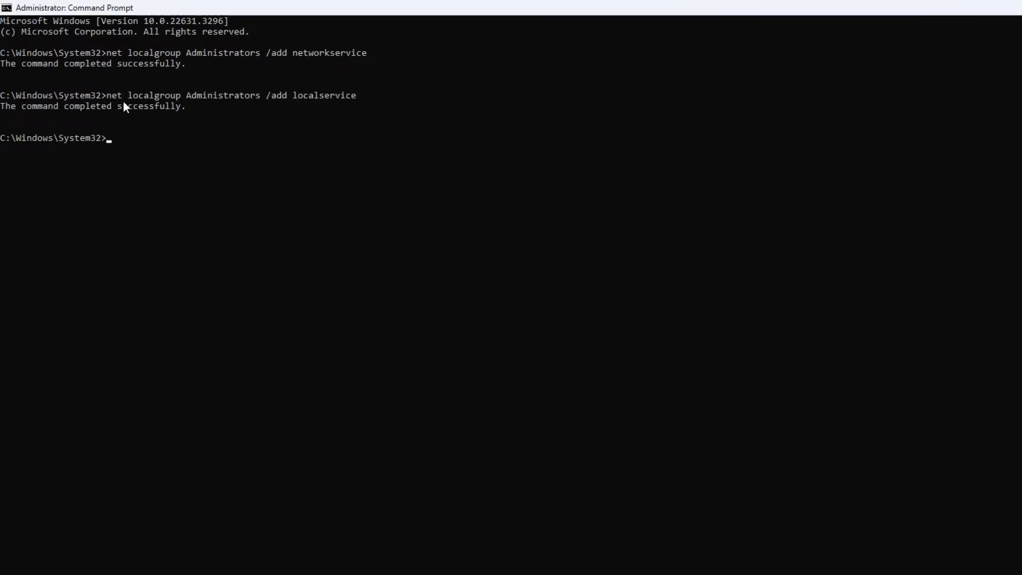
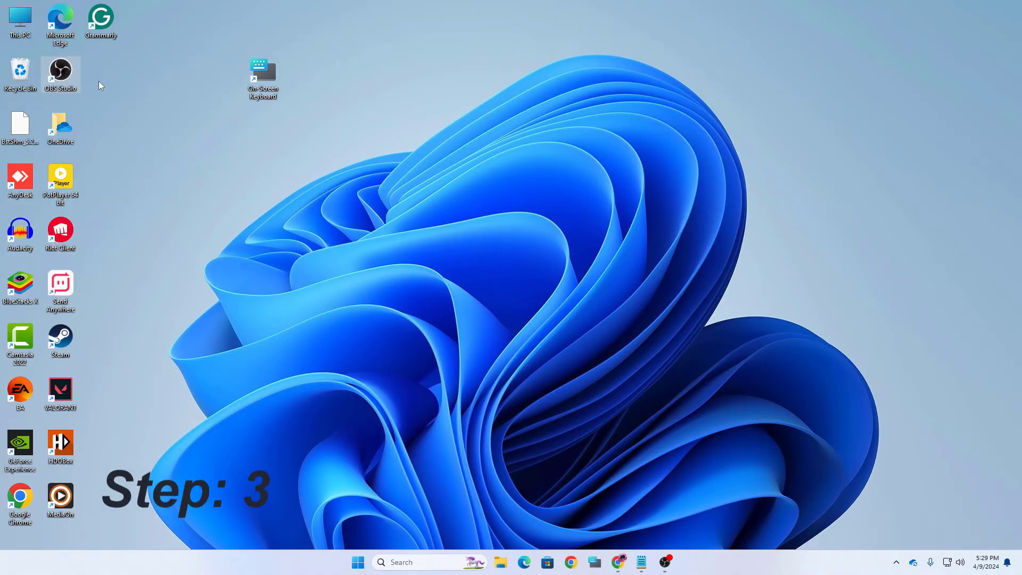
Search 'device' from the taskbar and launch Device Manager.
click(421, 561)
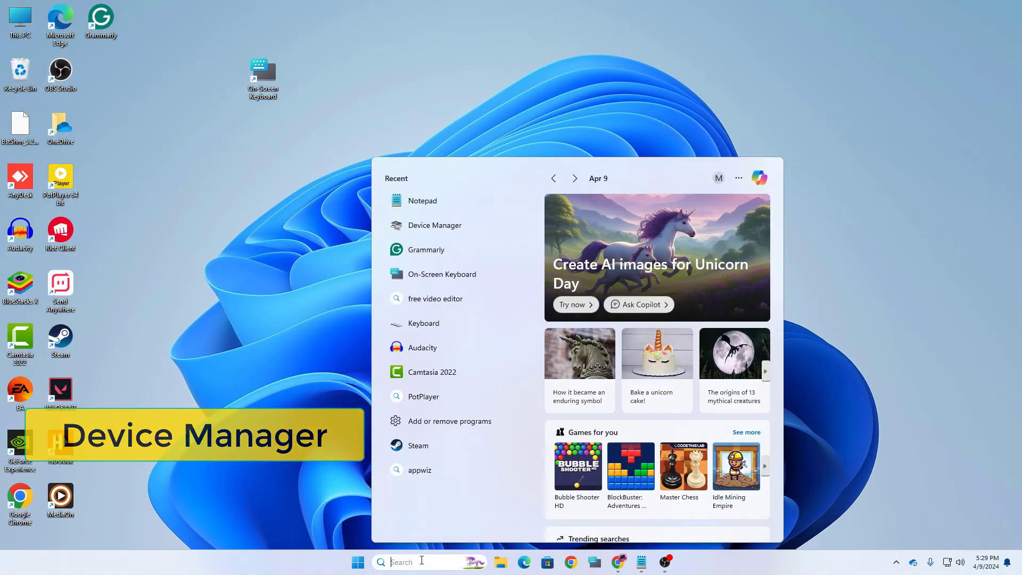
text(devicer)
key(Return)
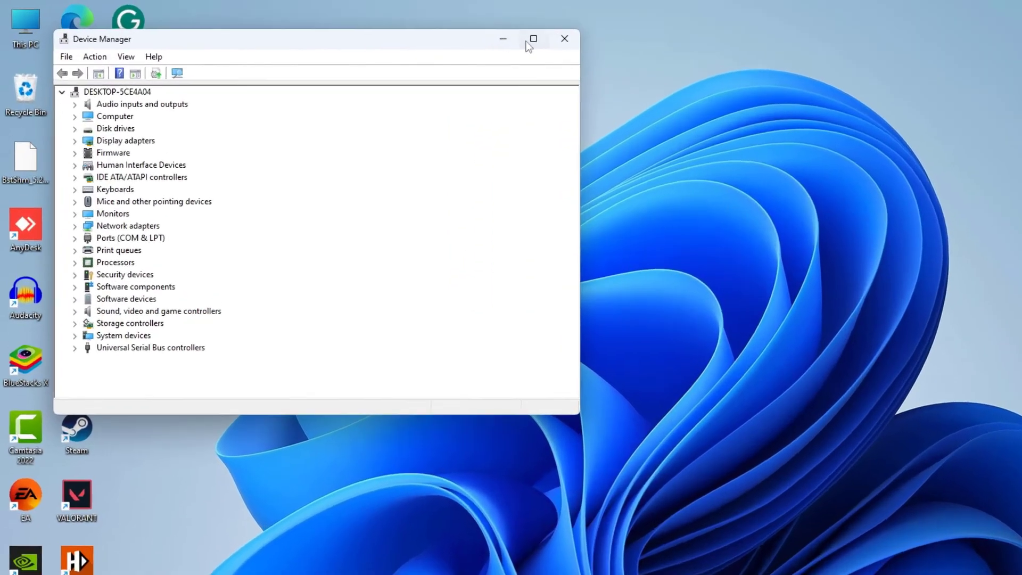
Maximize Device Manager and expand Sound, video and game controllers to show the Fifine K658 Microphone and other audio devices.
click(533, 39)
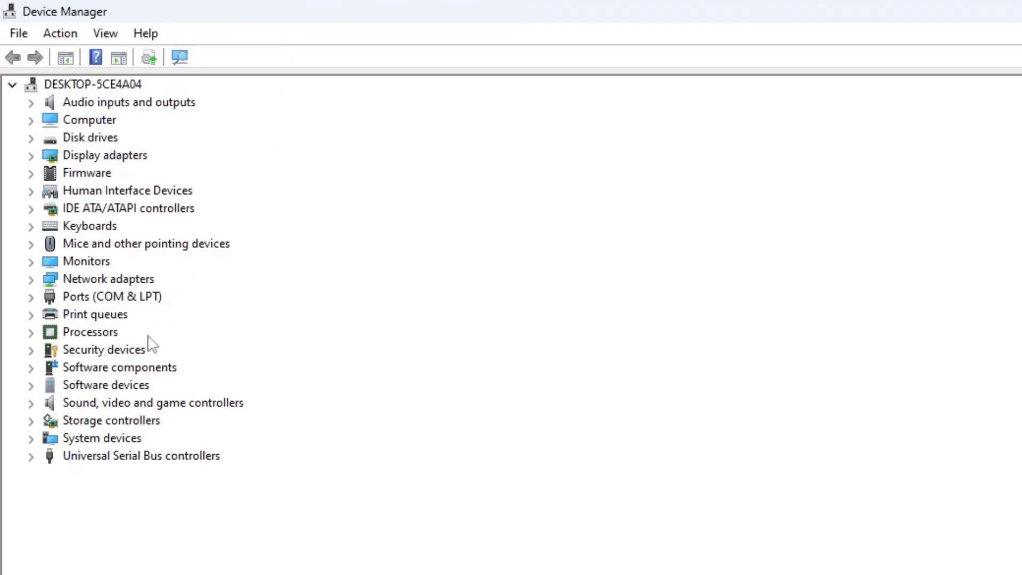
click(104, 422)
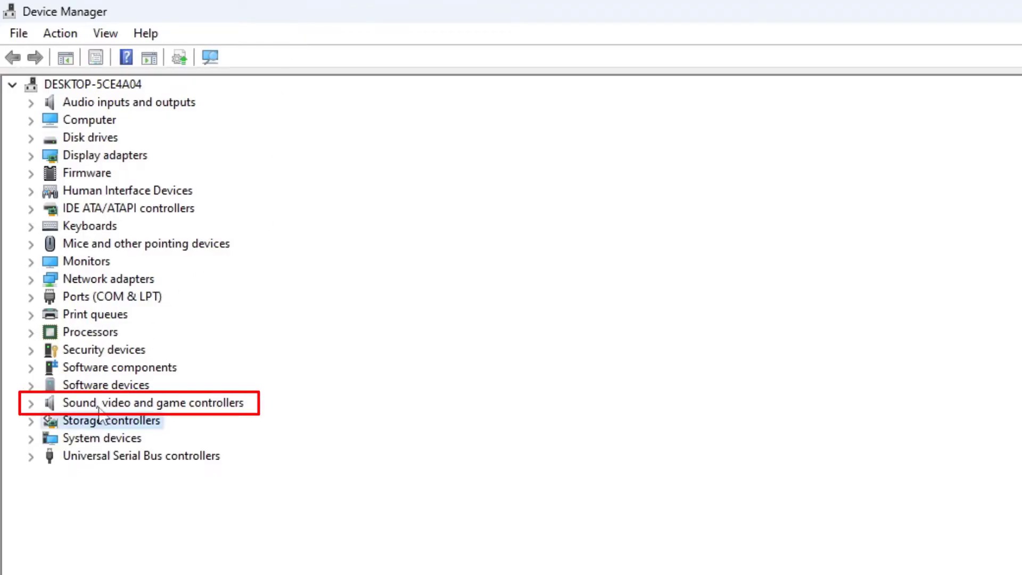
click(105, 407)
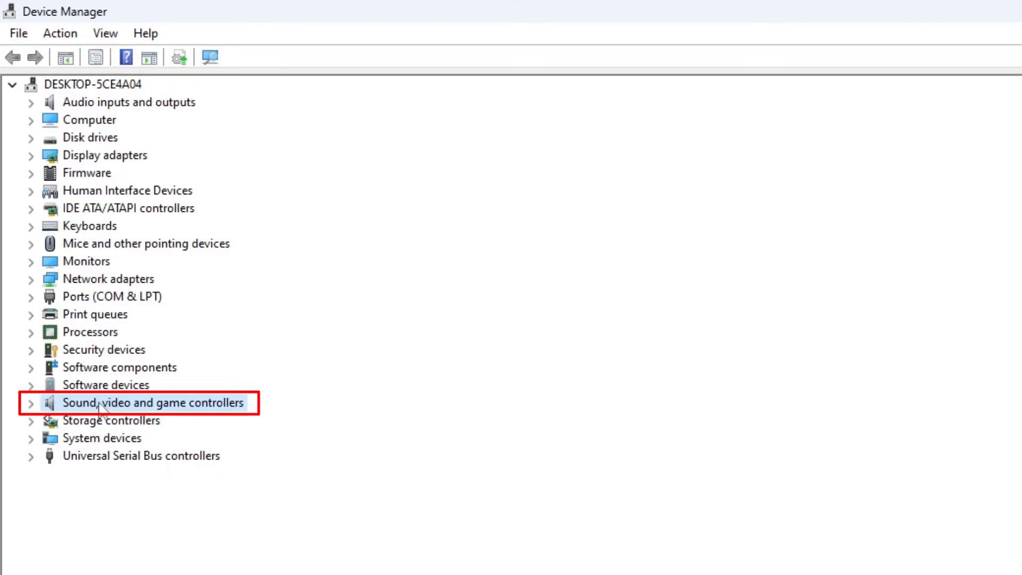
click(30, 403)
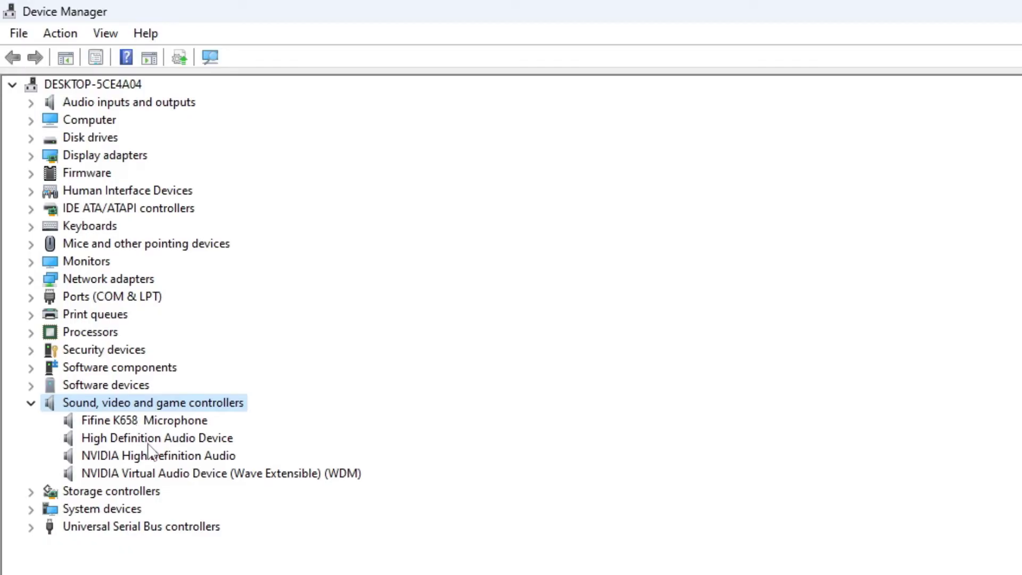
Disable NVIDIA High Definition Audio and confirm with Yes, leaving the other sound devices unchanged.
click(157, 440)
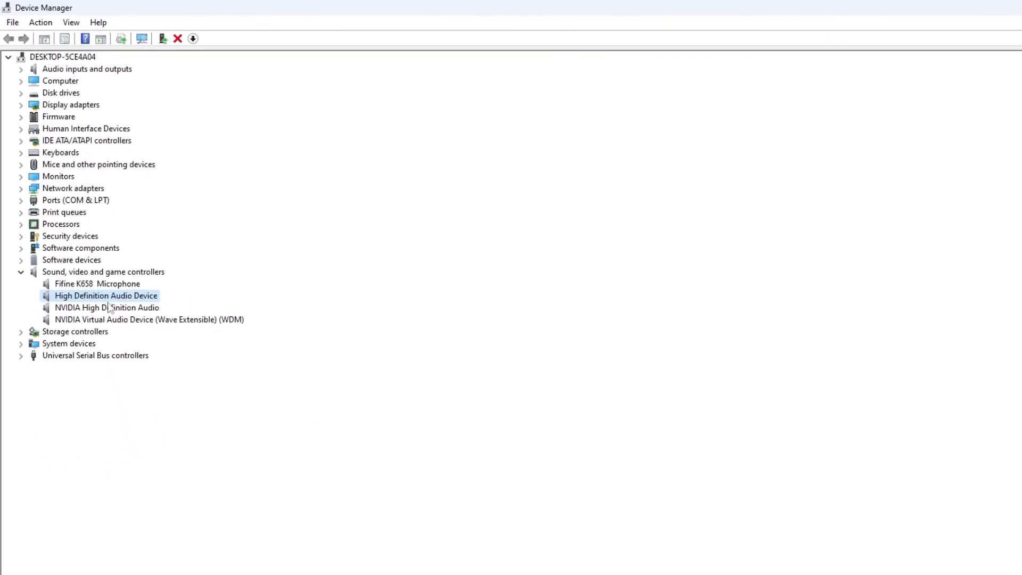
right_click(109, 308)
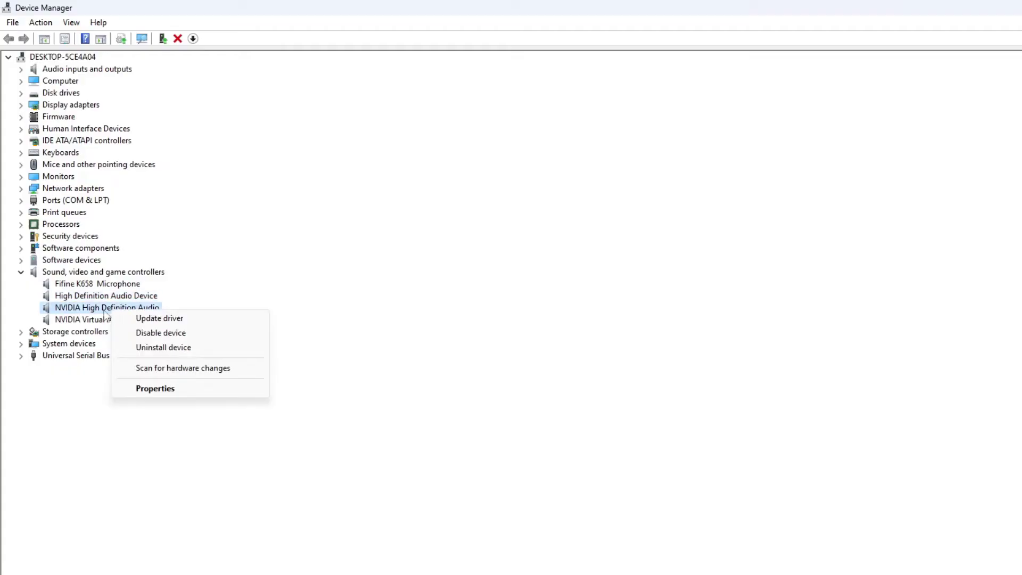
click(161, 333)
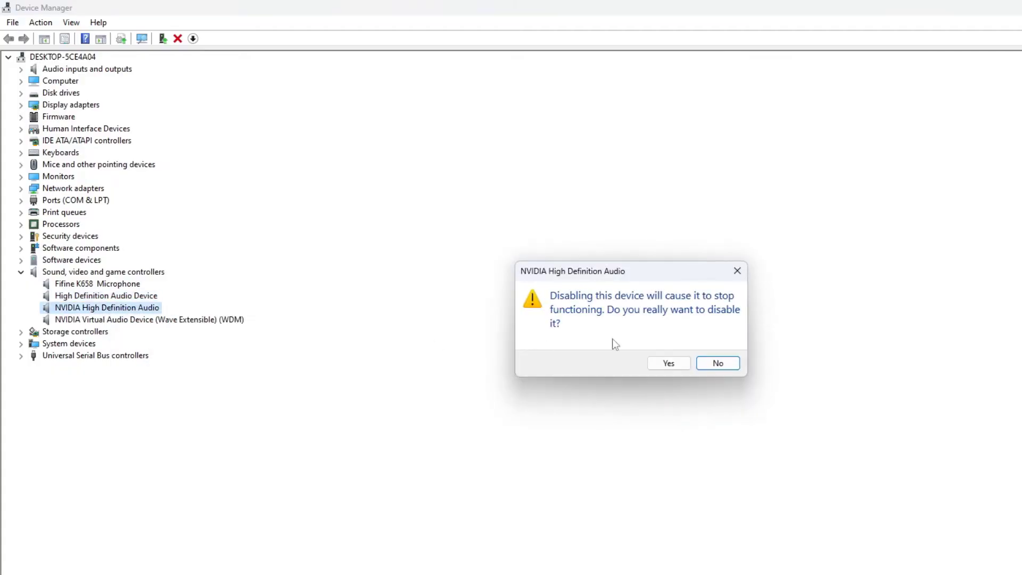
click(656, 366)
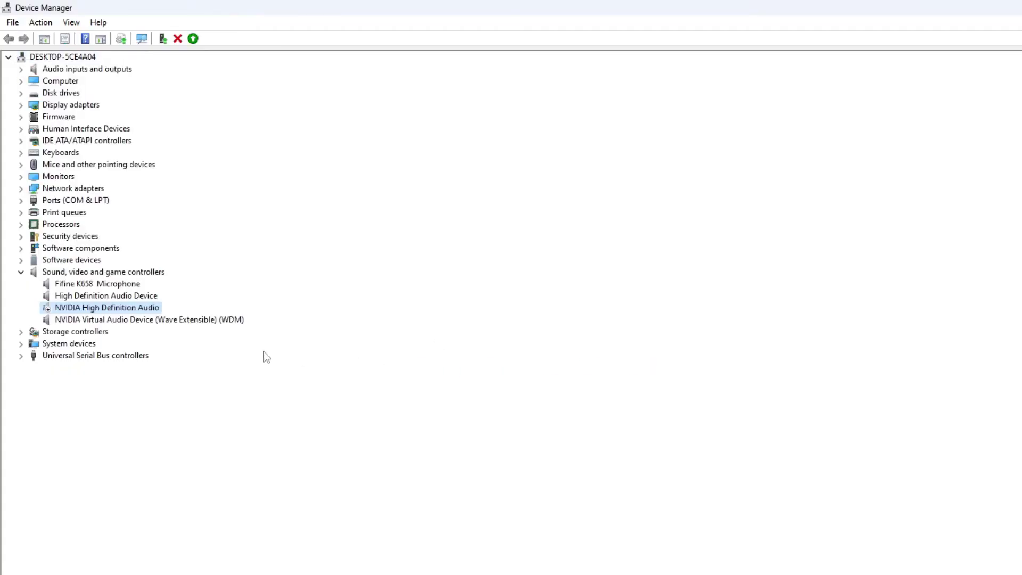
click(103, 272)
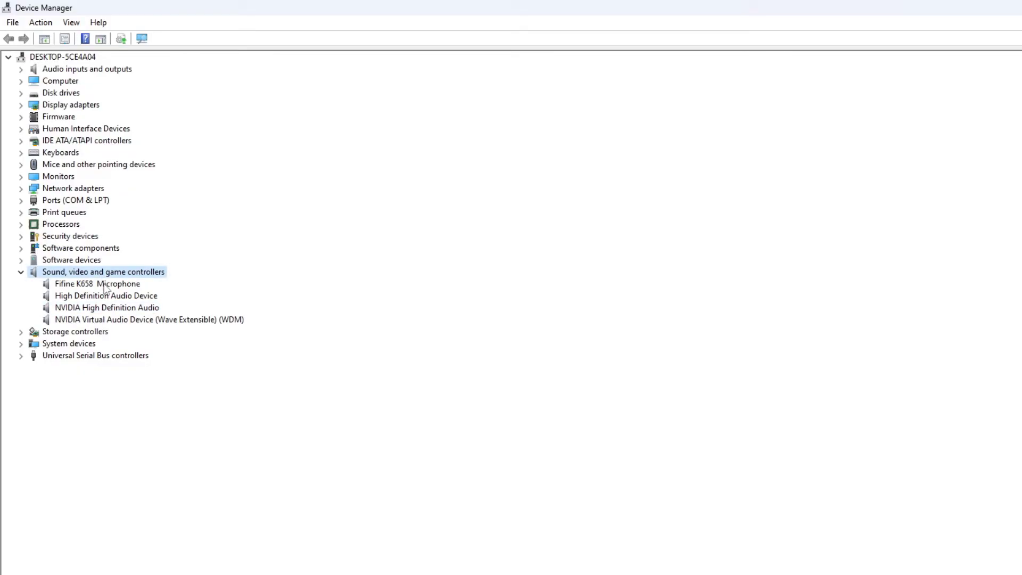
click(92, 296)
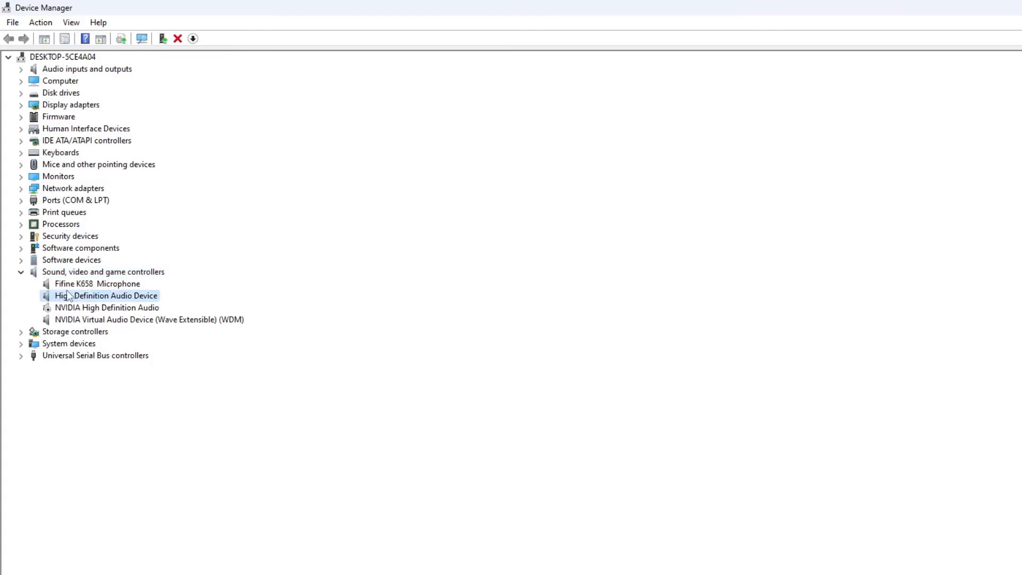
right_click(78, 295)
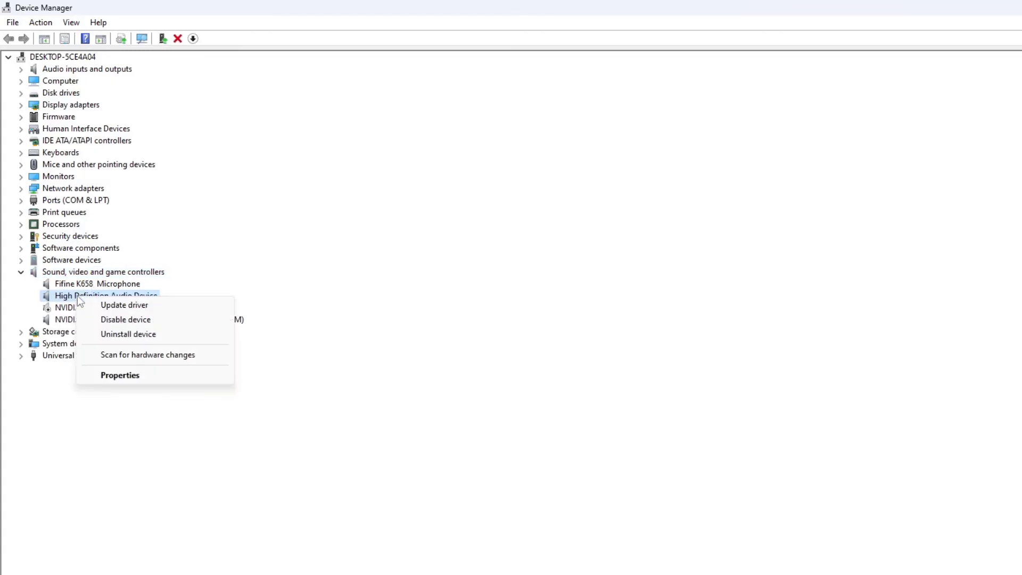
click(124, 304)
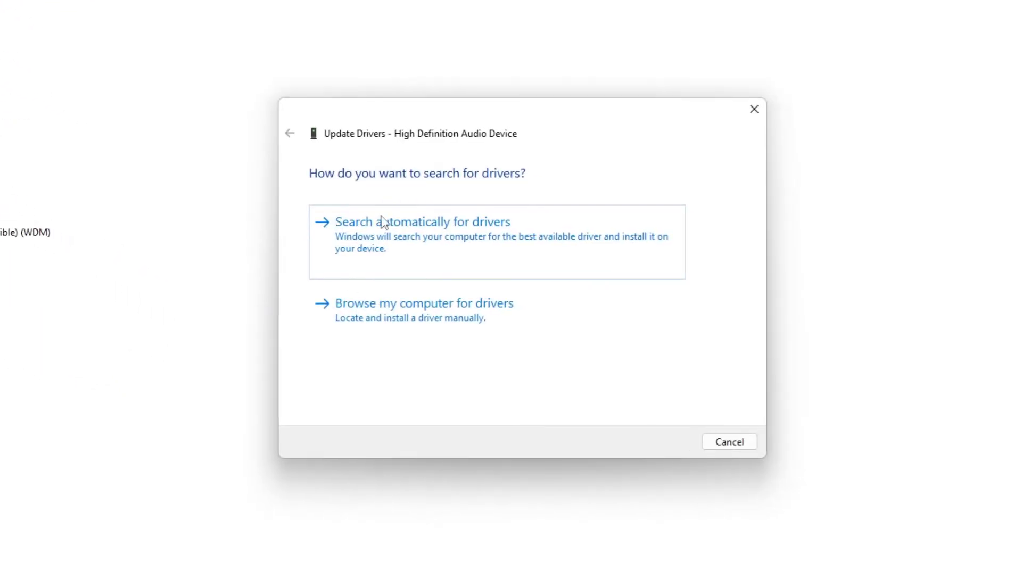
click(389, 237)
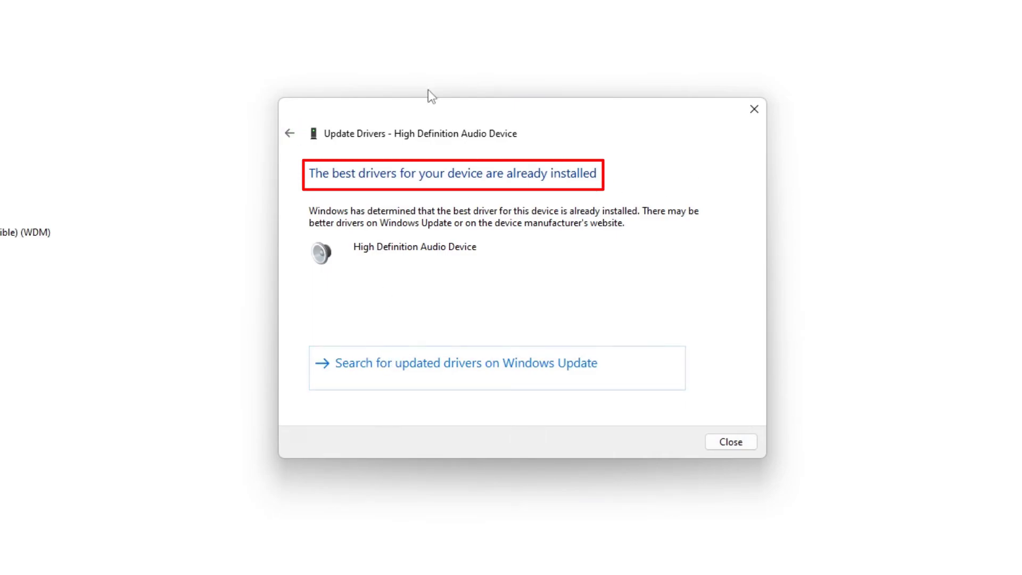
click(754, 109)
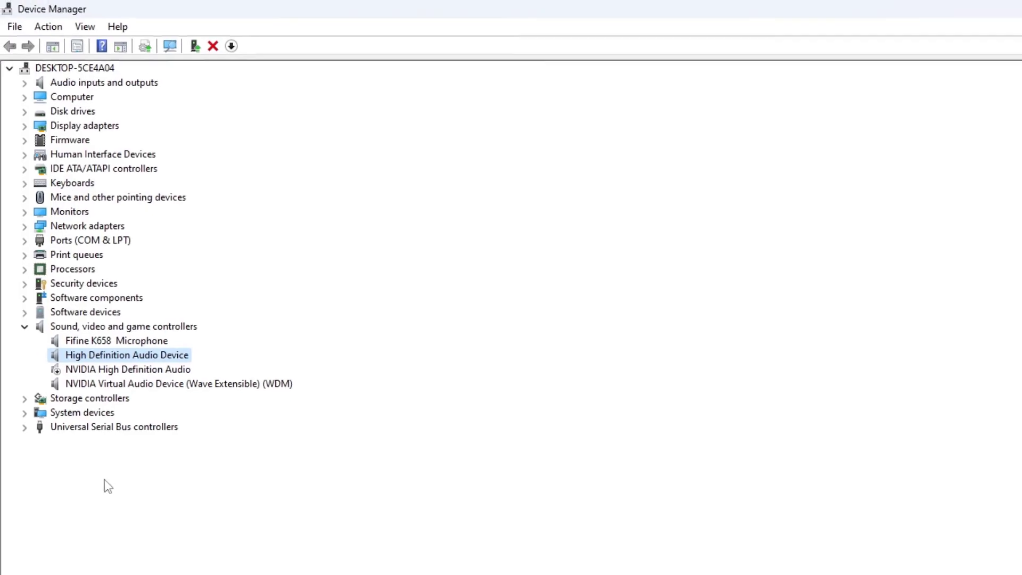
Update the High Definition Audio Device driver by browsing the computer and picking from the compatible list.
right_click(96, 355)
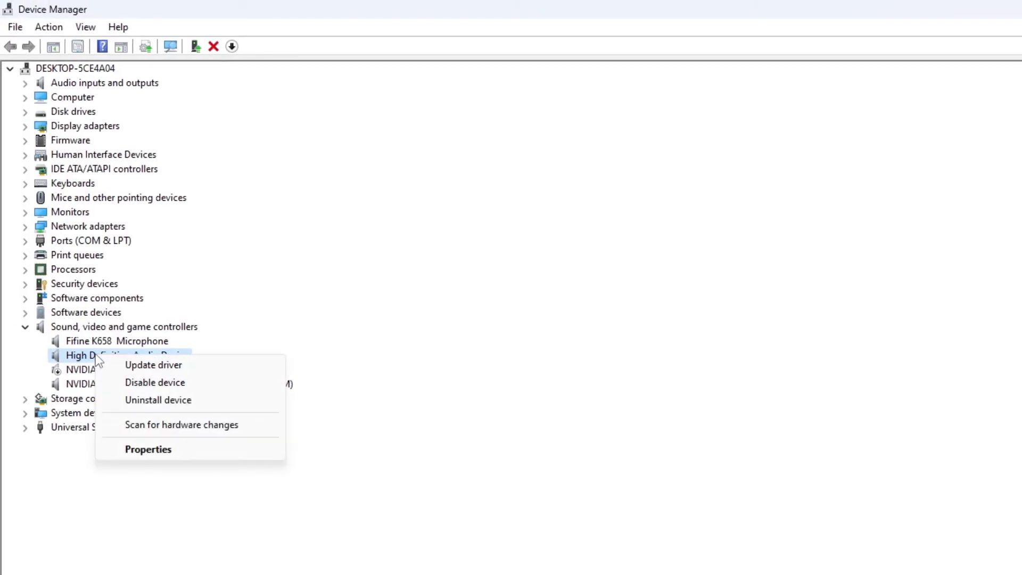
click(154, 365)
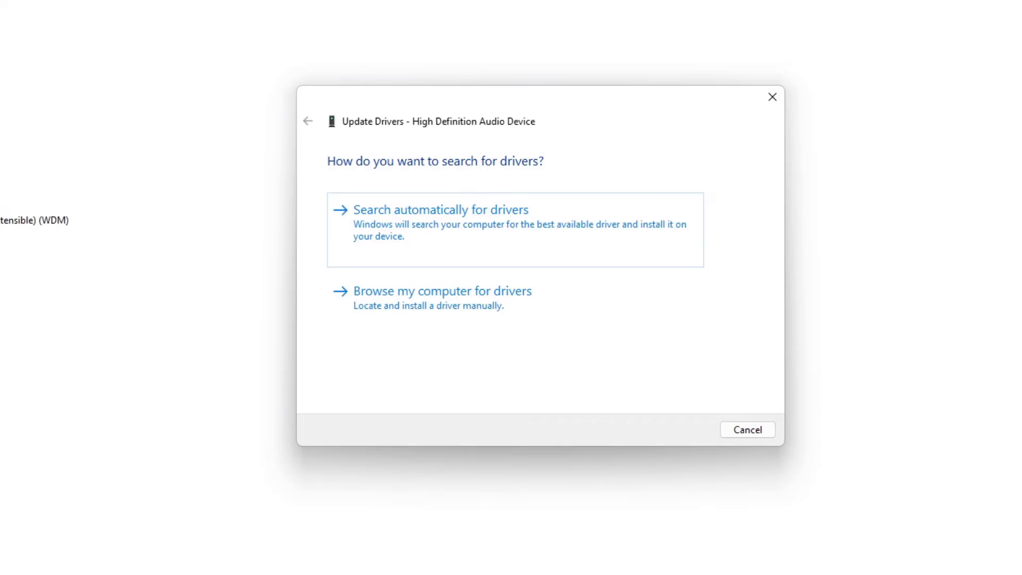
click(450, 298)
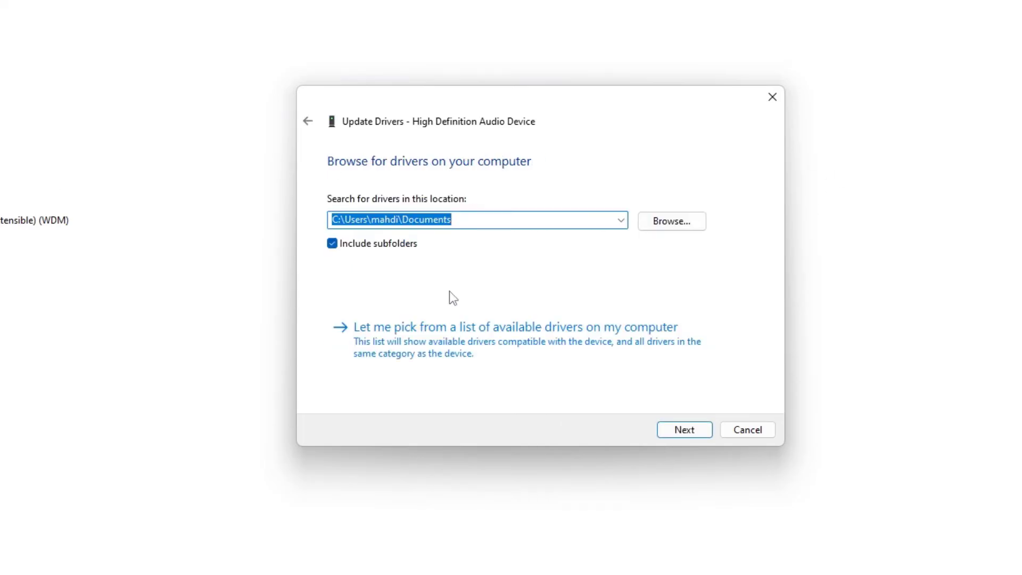
click(471, 328)
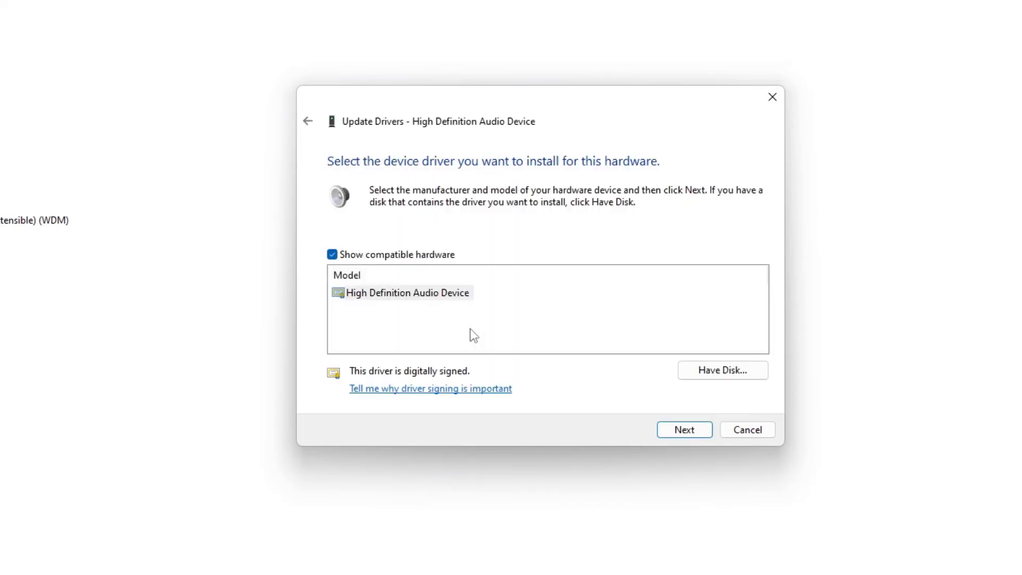
click(389, 295)
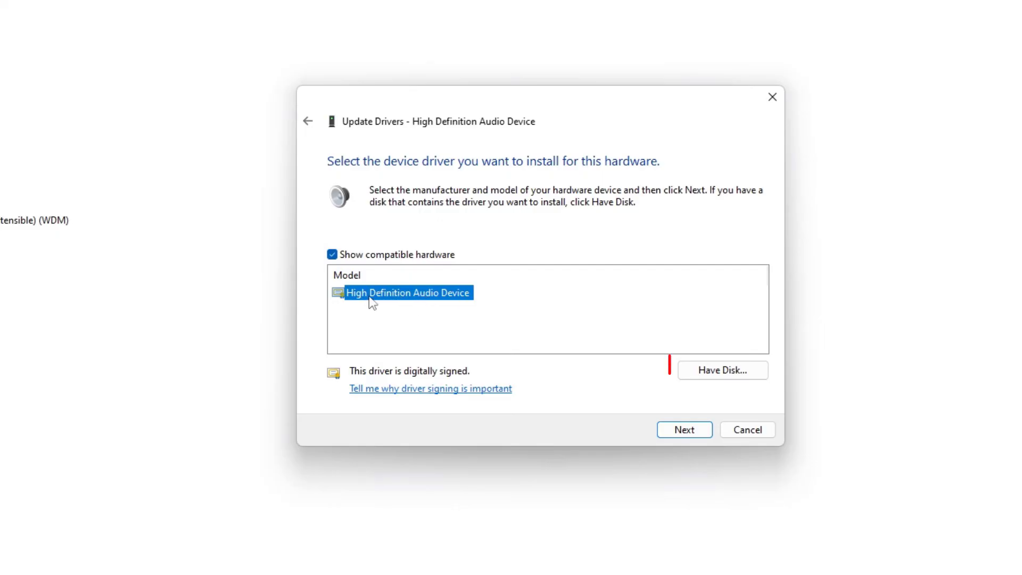
click(709, 371)
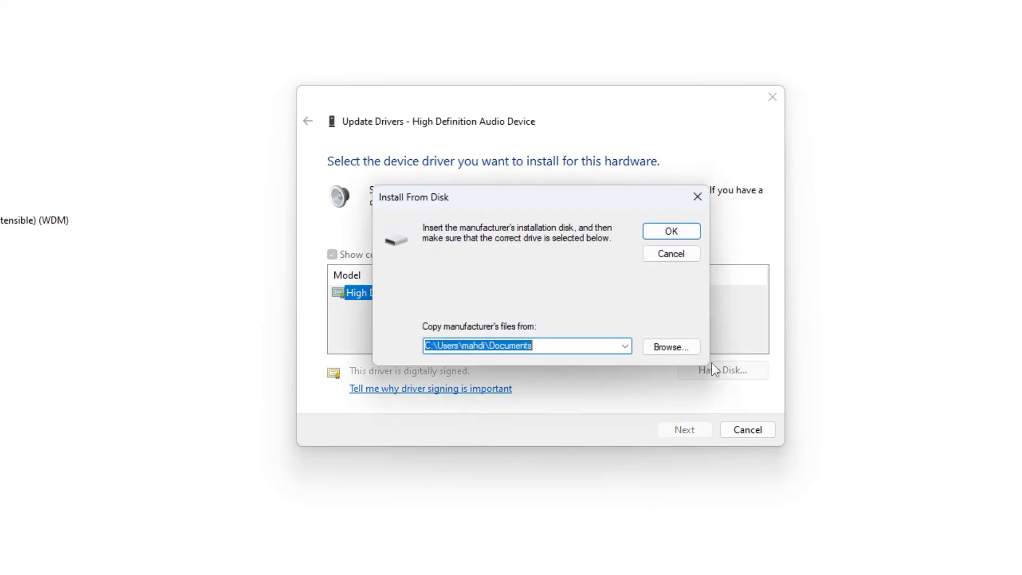
click(658, 350)
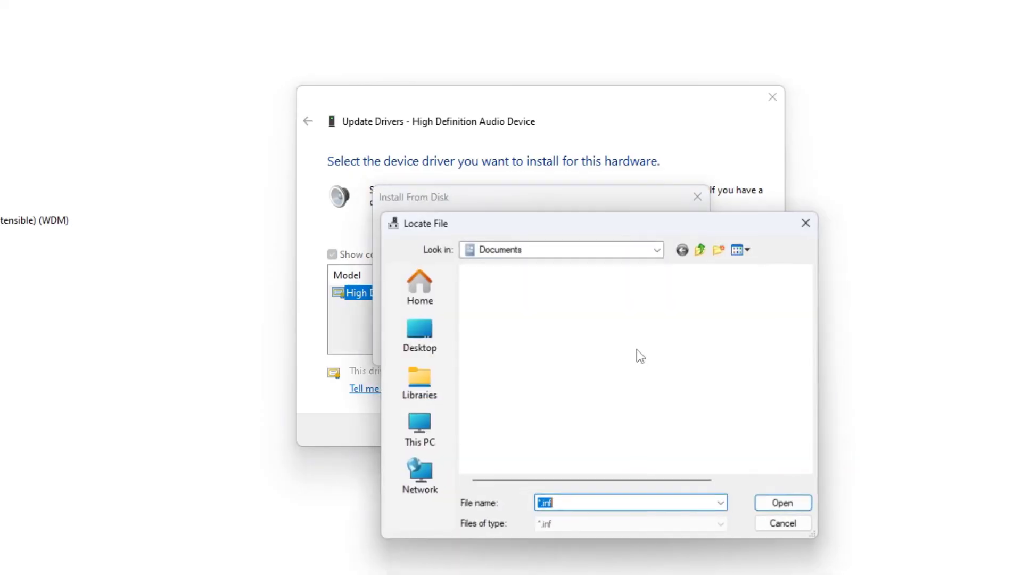
key(Escape)
key(Escape)
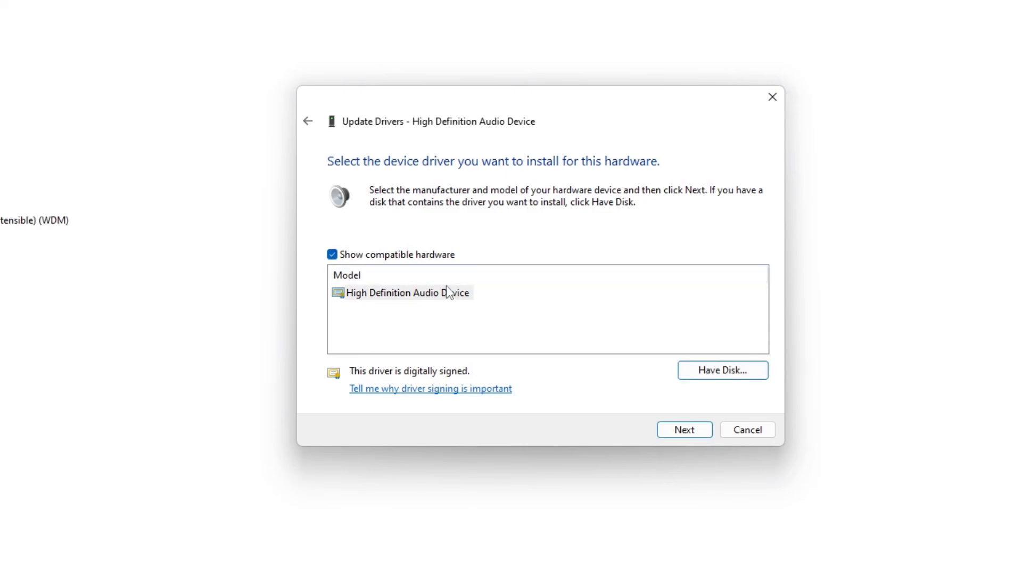
Install the High Definition Audio Device model, accept the warning, and close to reach the restart prompt.
click(463, 292)
click(682, 430)
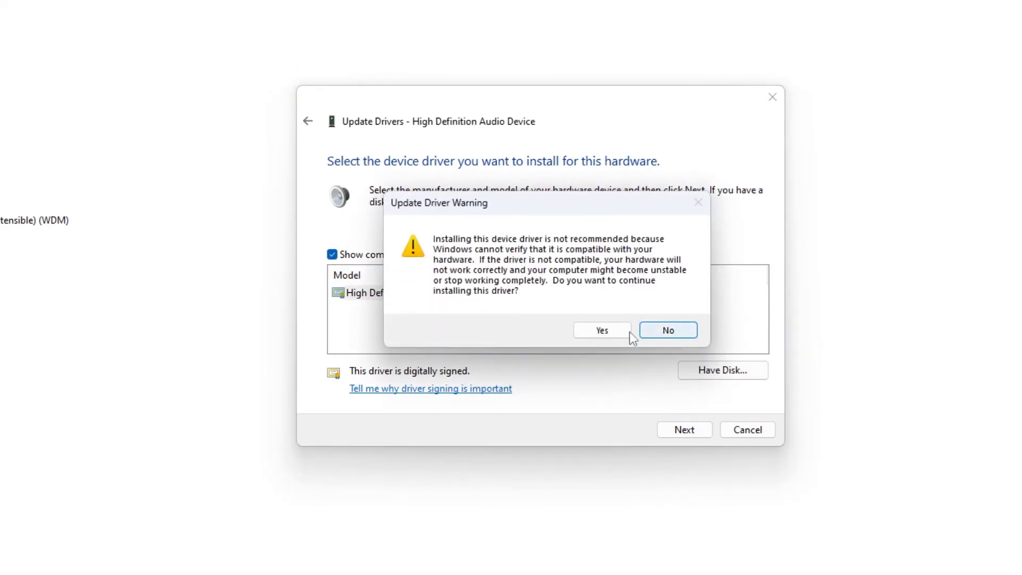
click(612, 330)
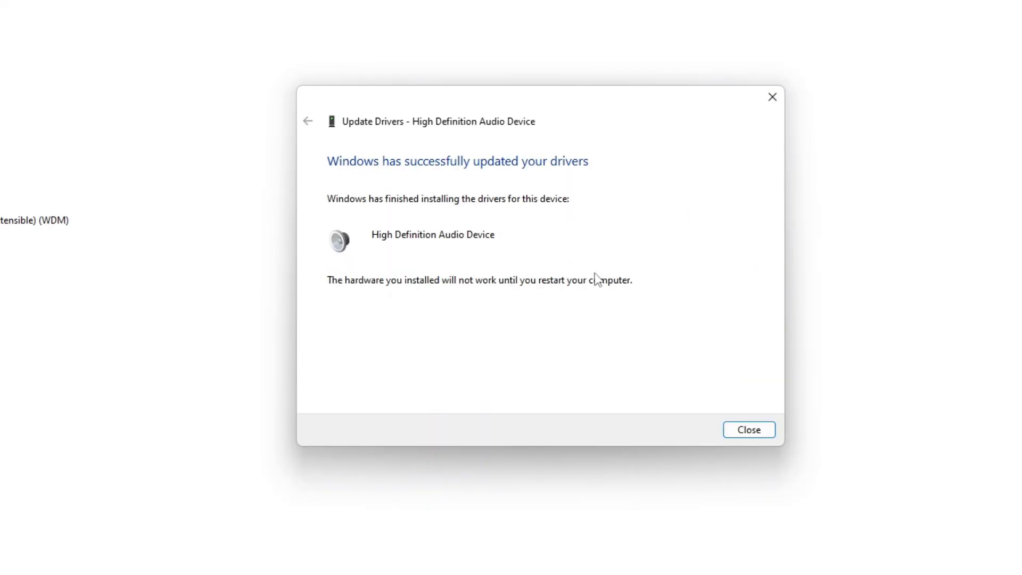
click(734, 426)
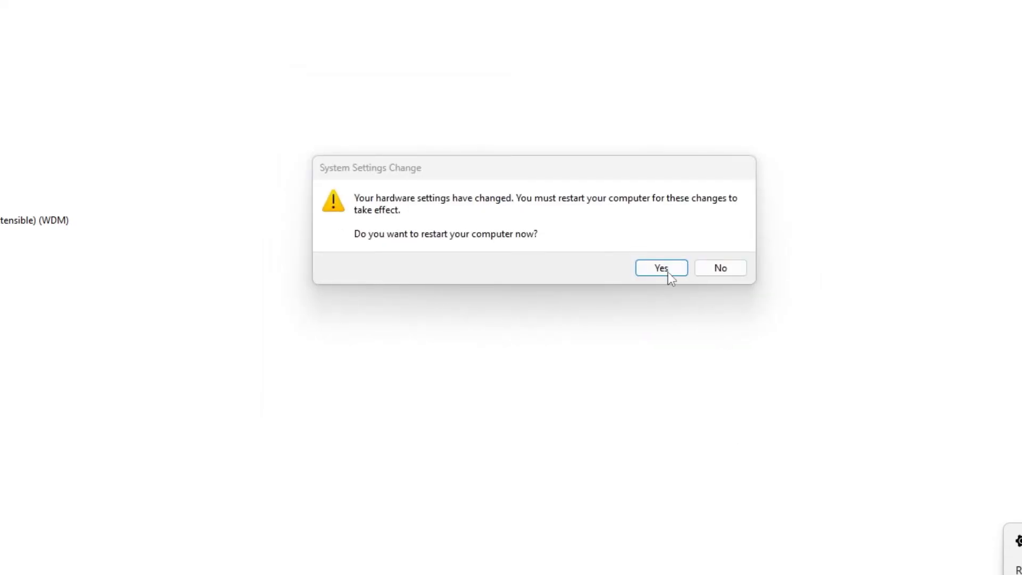